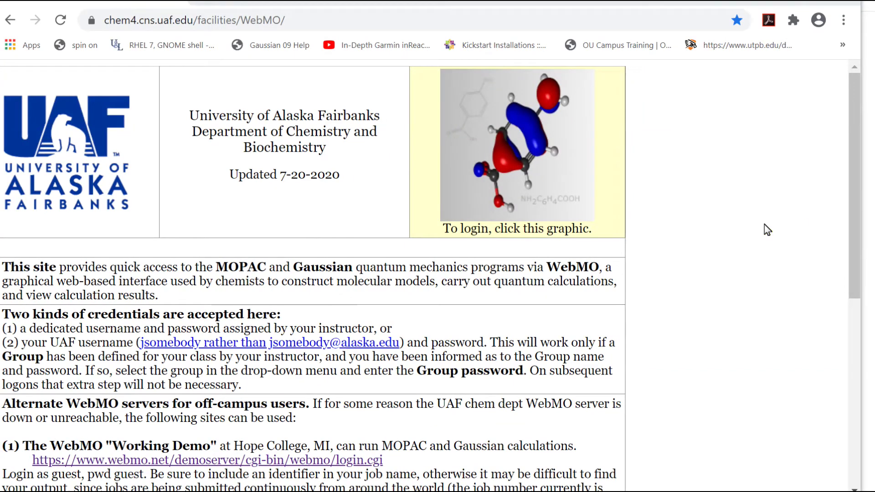
Log in to the WebMO server with the saved credentials and create a new job
click(511, 169)
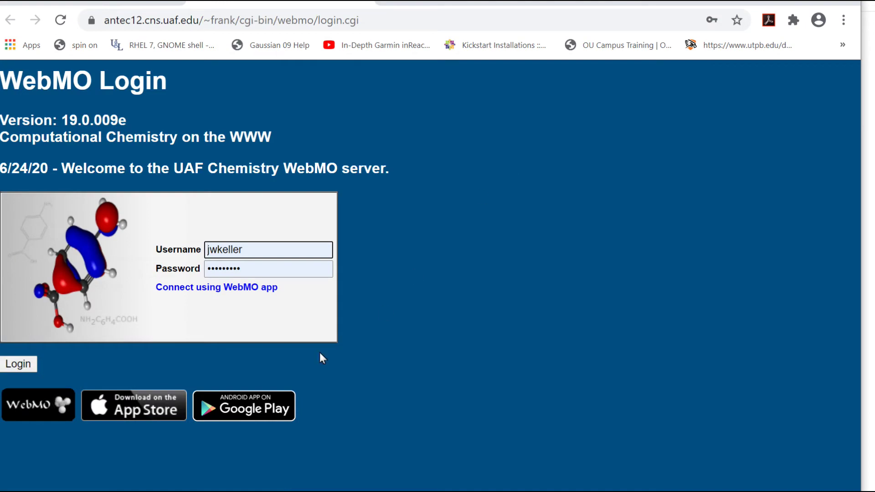
click(19, 364)
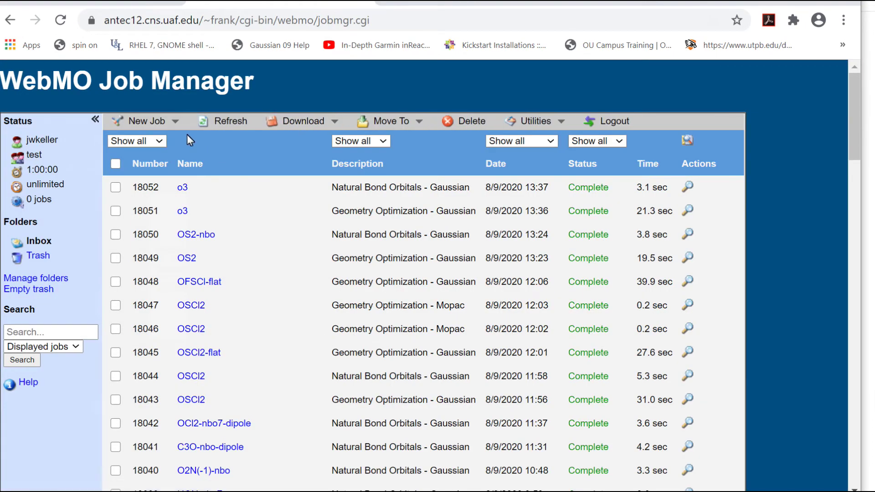
click(177, 122)
click(172, 136)
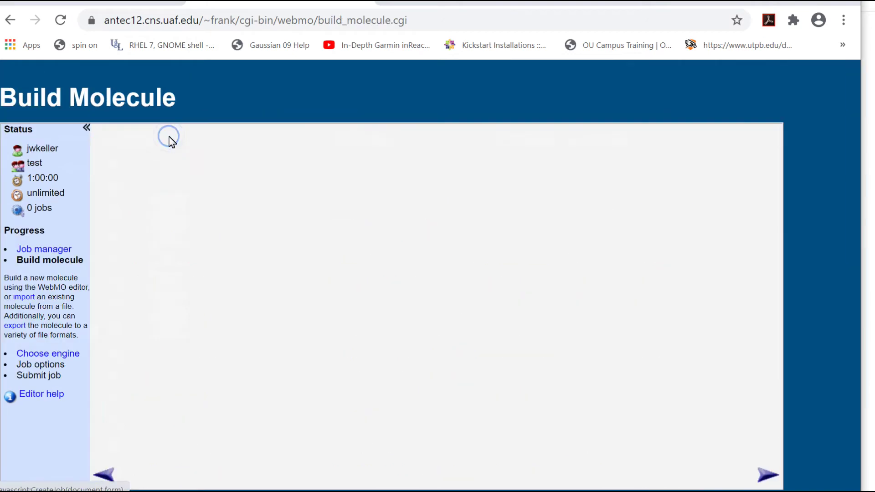
Build an H-C=O-H skeleton with a carbon double-bonded to an oxygen and one hydrogen on each
click(291, 303)
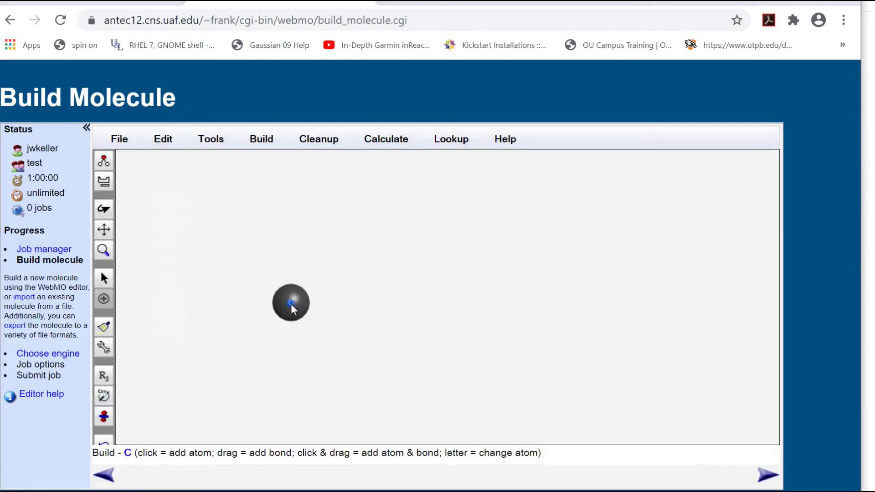
key(o)
drag(295, 305, 385, 241)
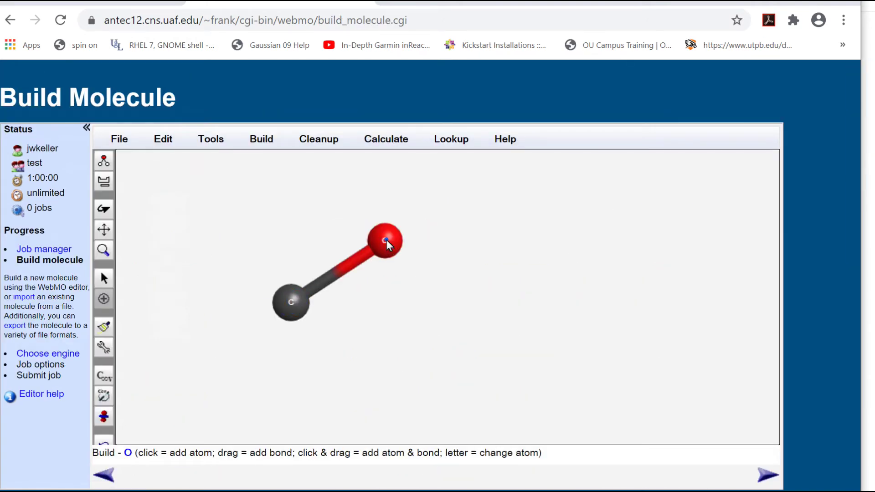
key(h)
click(200, 262)
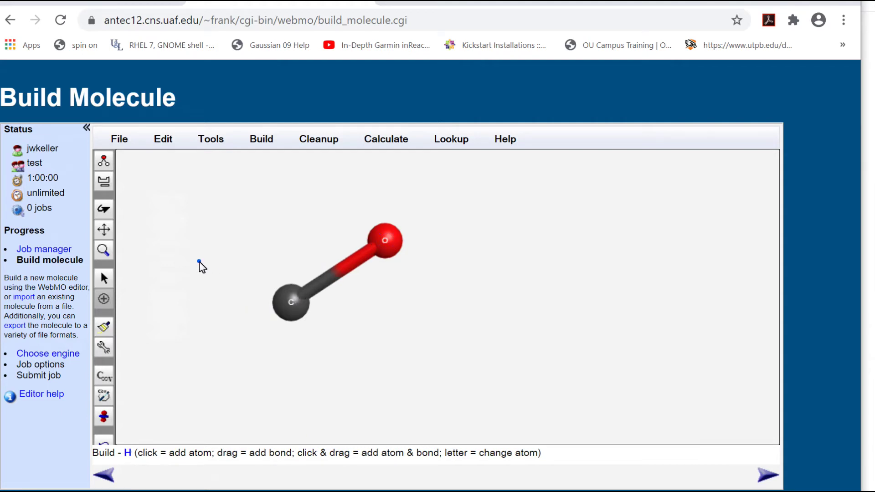
drag(263, 281, 291, 303)
drag(390, 246, 507, 241)
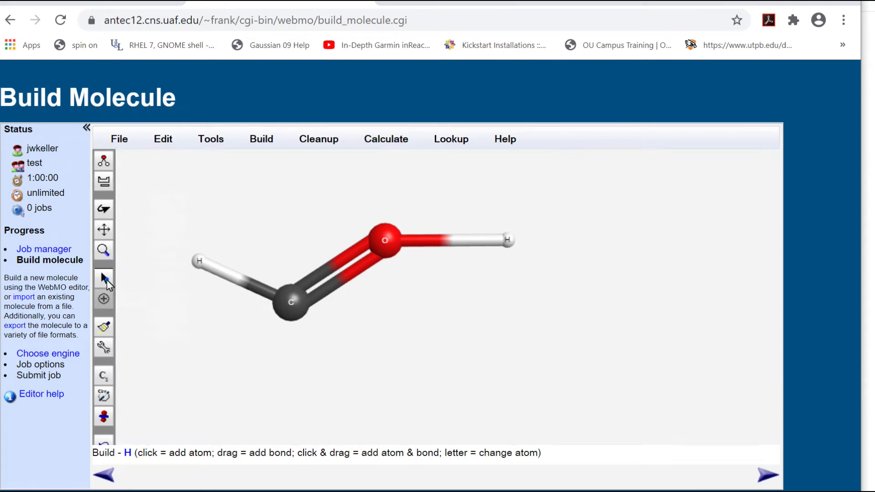
Set the charge of the carbon atom to -1
click(105, 278)
right_click(289, 300)
click(339, 403)
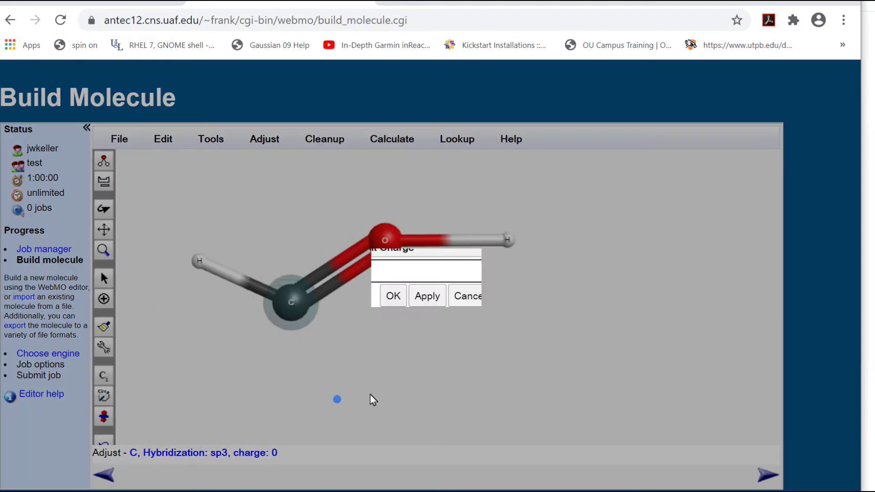
text(-1)
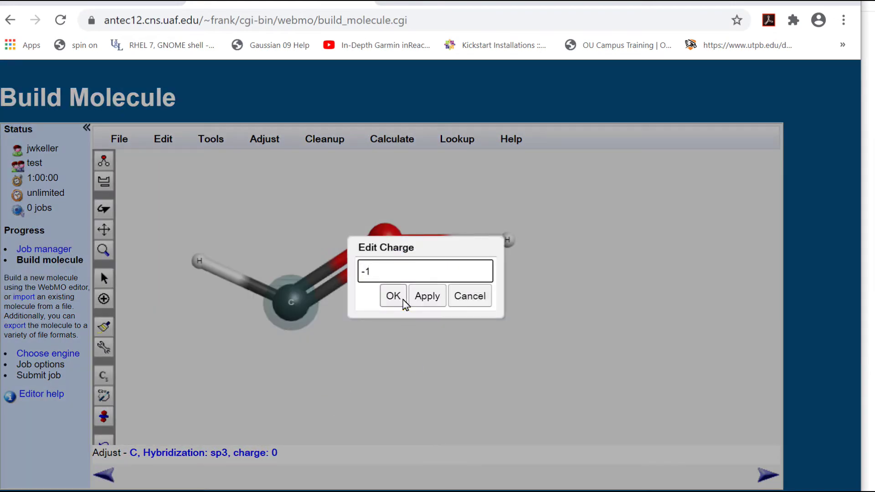
click(391, 295)
Set the charge of the oxygen atom to 1
right_click(384, 240)
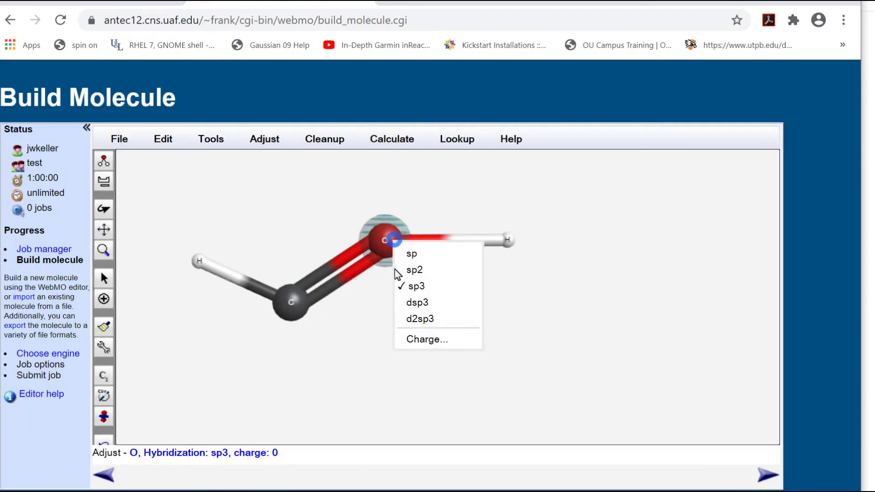
click(417, 338)
text(1)
click(393, 295)
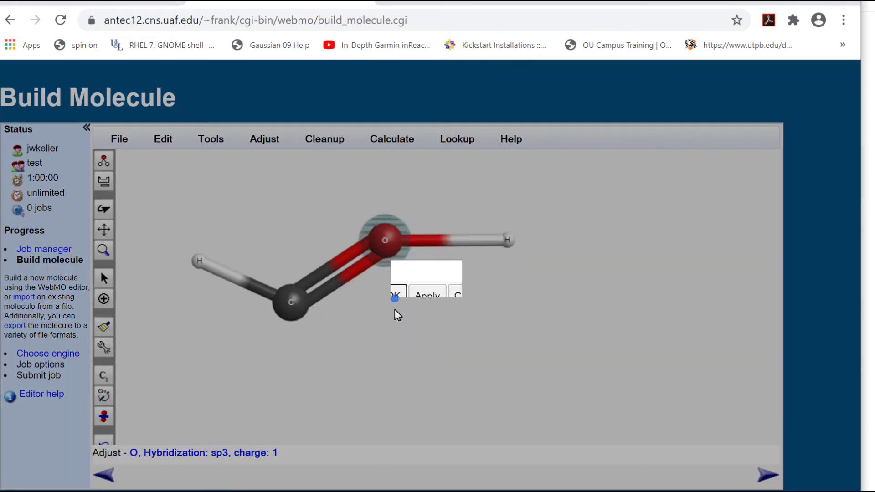
Clean up the molecule with the Comprehensive - Idealized option
click(333, 145)
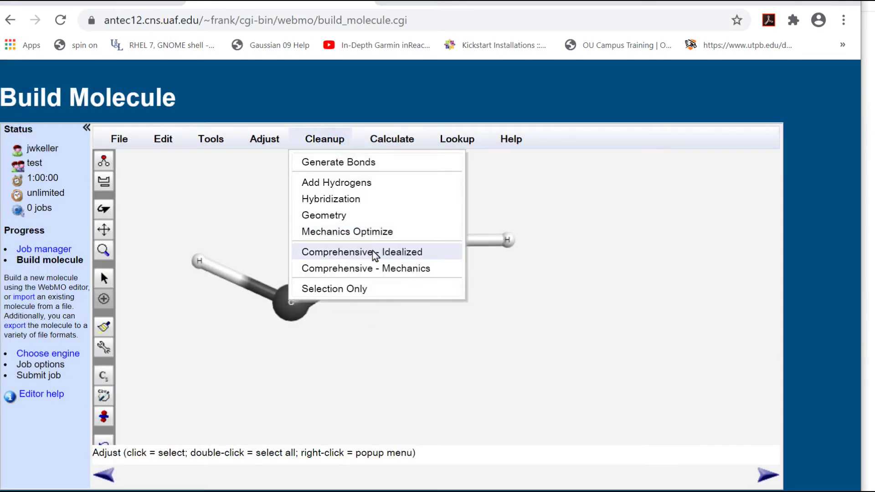
click(371, 250)
click(103, 250)
drag(212, 339, 208, 305)
Measure the H-O-C and O-C-H bond angles of the cleaned-up molecule
click(104, 277)
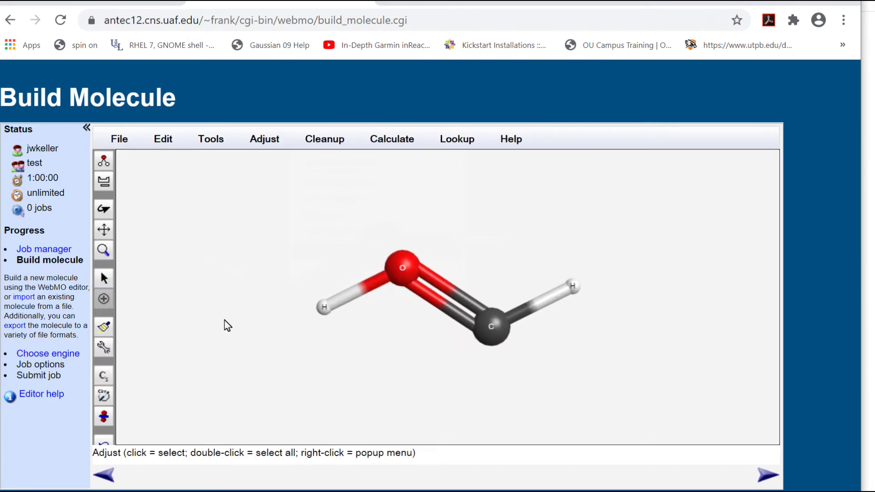
click(324, 307)
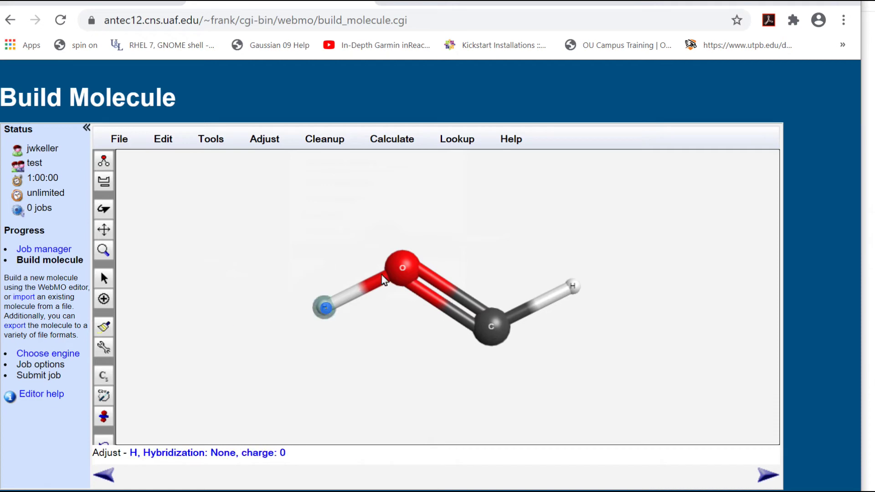
click(402, 267)
click(485, 335)
click(439, 359)
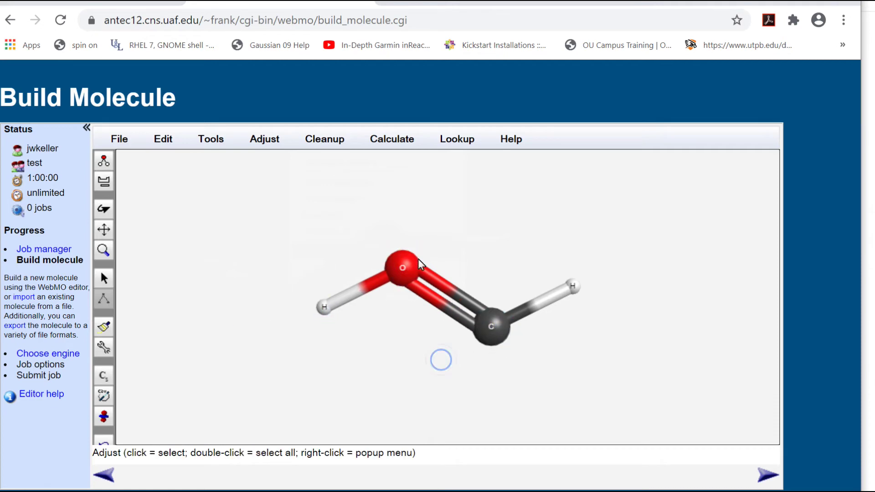
click(402, 268)
click(480, 323)
click(569, 286)
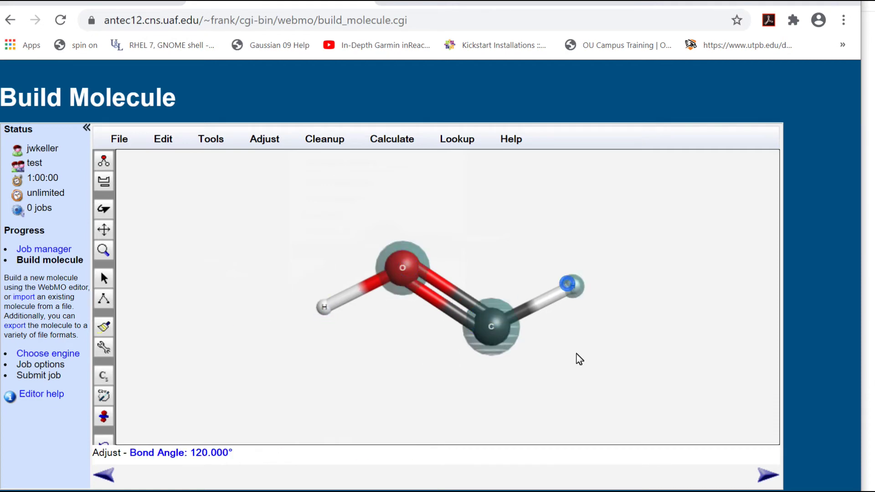
click(577, 355)
Submit a Gaussian Geometry Optimization job named CH2O-geom for the molecule
click(765, 476)
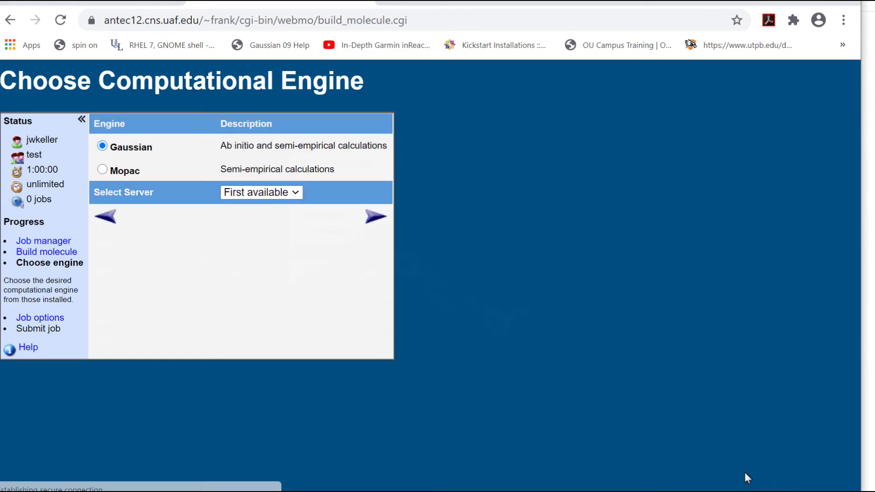
click(375, 217)
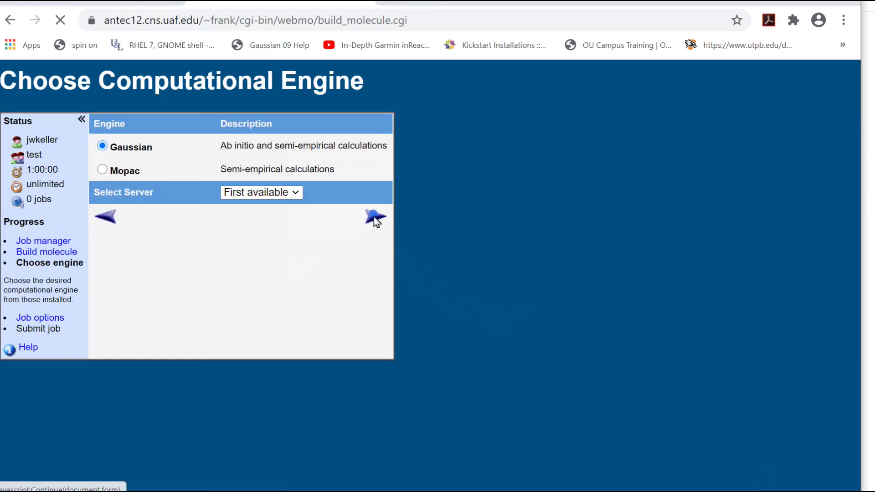
click(270, 156)
text(-geom)
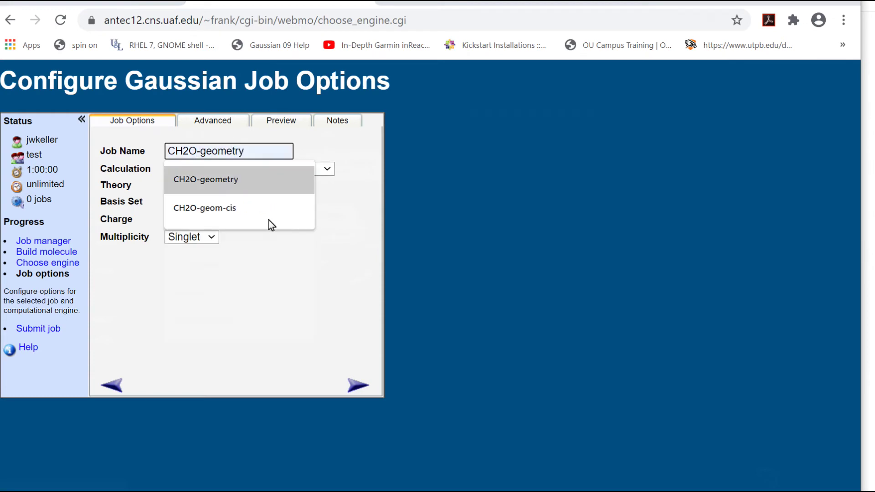
click(326, 169)
click(287, 195)
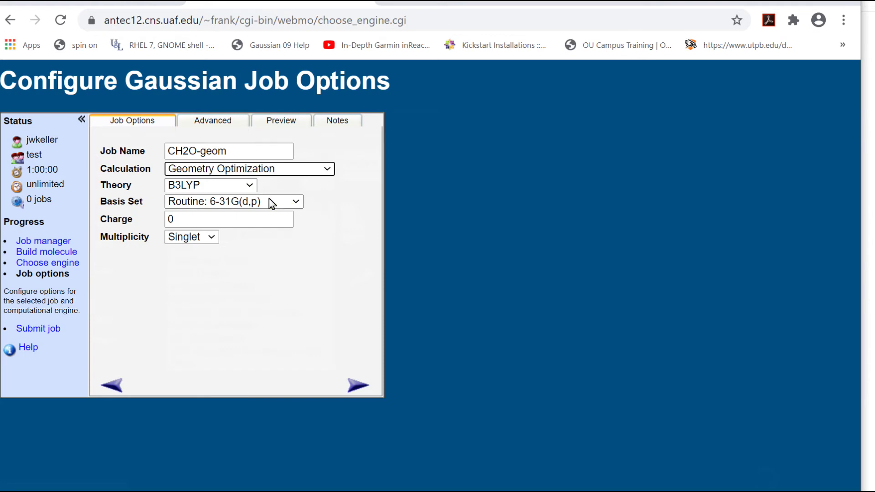
click(357, 385)
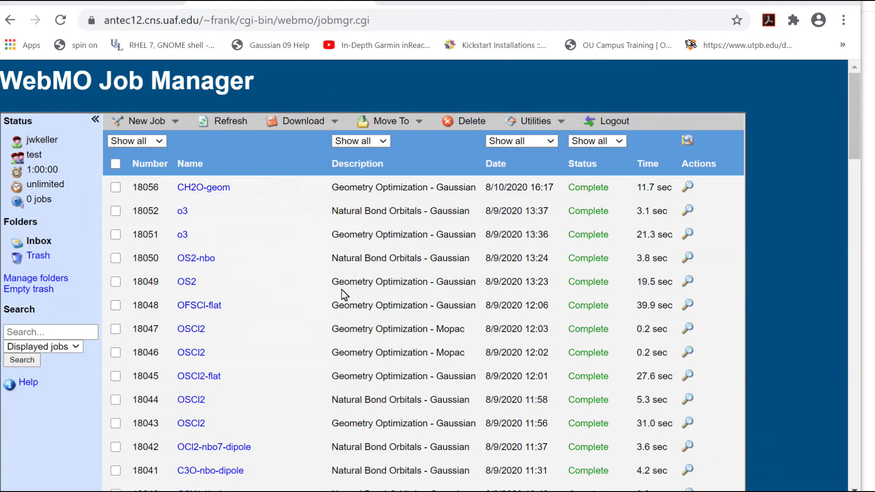
Open the completed CH2O-geom job and reorient the optimized molecule for inspection
click(223, 190)
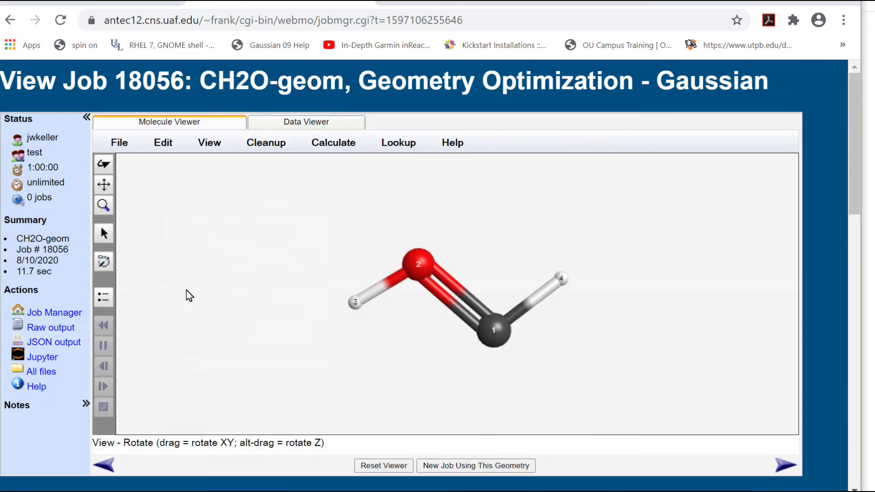
click(104, 205)
drag(234, 301, 87, 190)
click(103, 164)
mouse_move(273, 306)
mouse_down()
mouse_move(254, 238)
mouse_move(255, 248)
mouse_move(300, 257)
mouse_move(299, 308)
mouse_move(282, 300)
mouse_up()
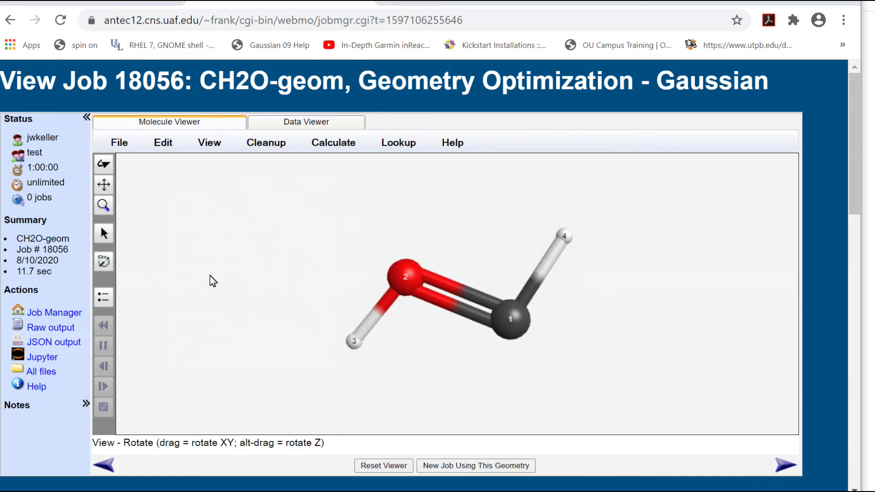
Measure the H-O-C and O-C-H bond angles of the optimized molecule
click(104, 233)
click(354, 340)
click(404, 277)
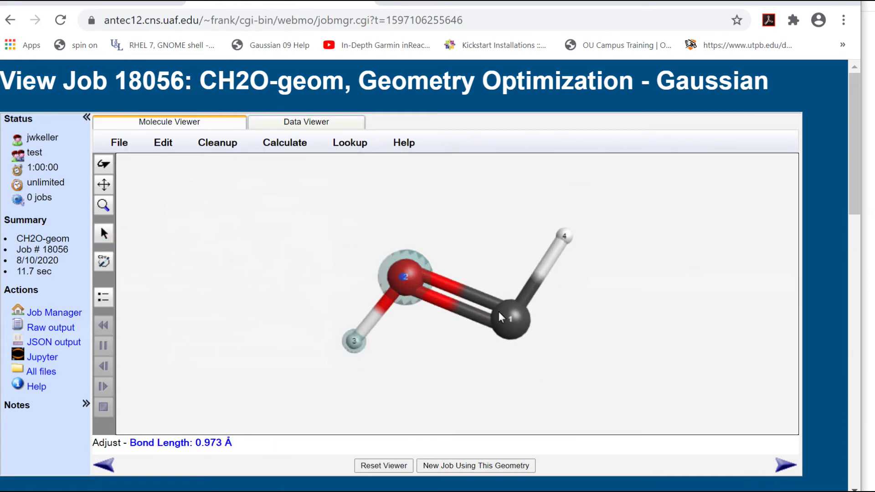
click(513, 325)
click(427, 382)
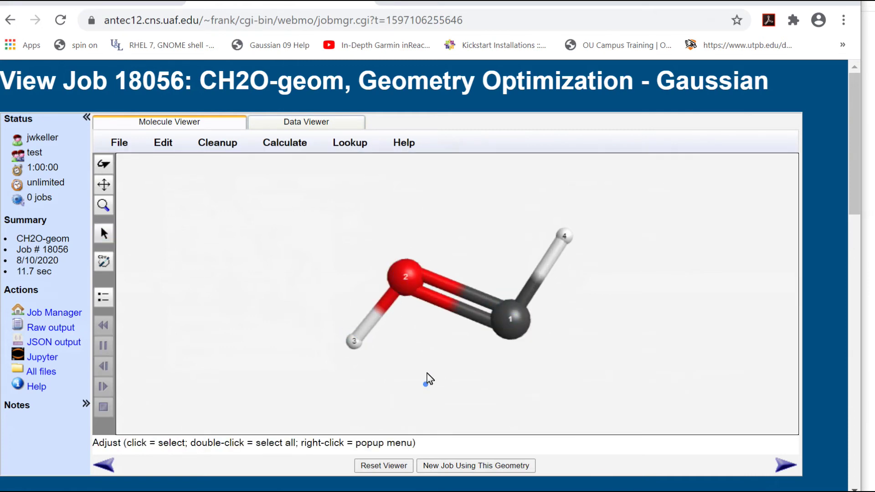
click(410, 286)
click(510, 318)
click(563, 236)
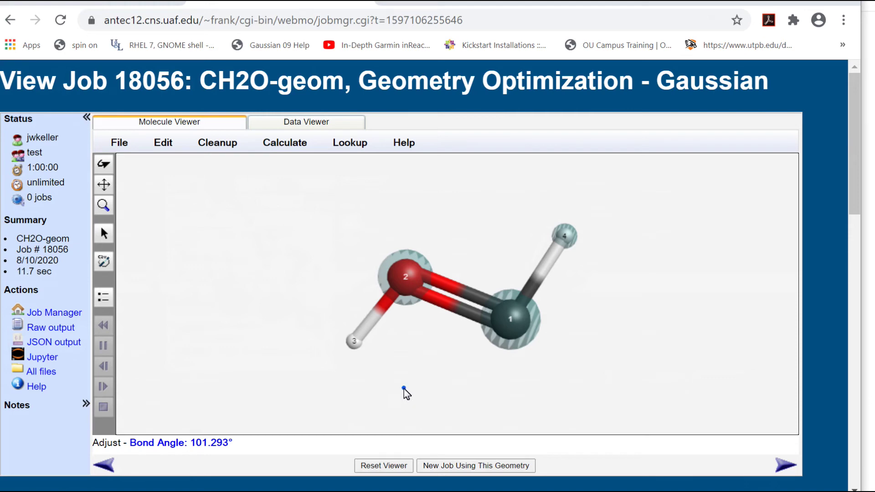
click(404, 387)
Measure the carbon-oxygen bond length in the optimized molecule
click(405, 276)
click(510, 319)
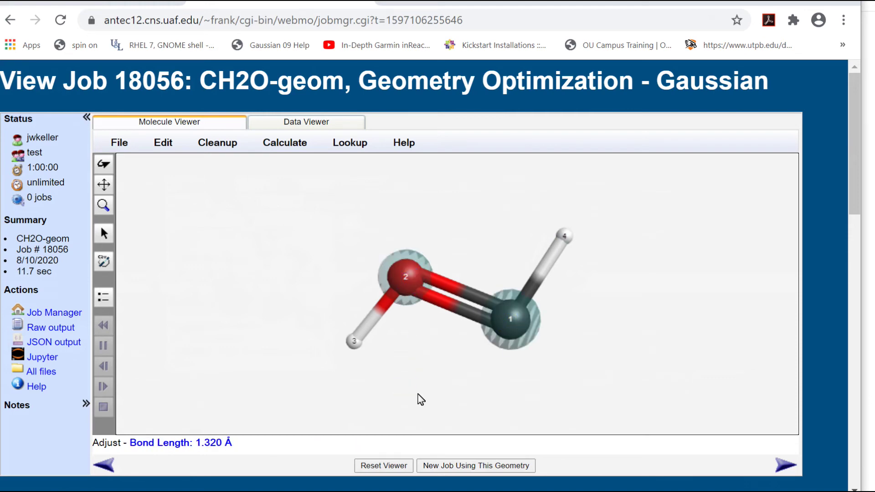
click(391, 395)
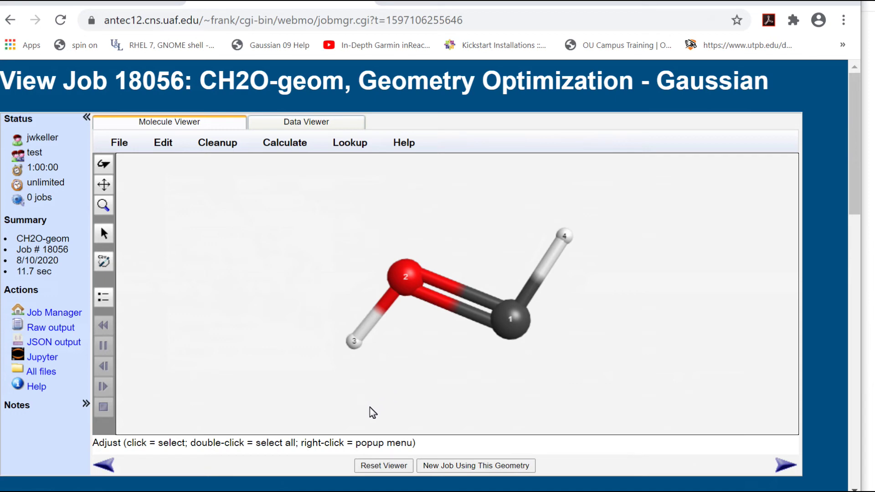
Rotate the optimized molecule and the JSmol orbital model to examine them from different sides
click(104, 164)
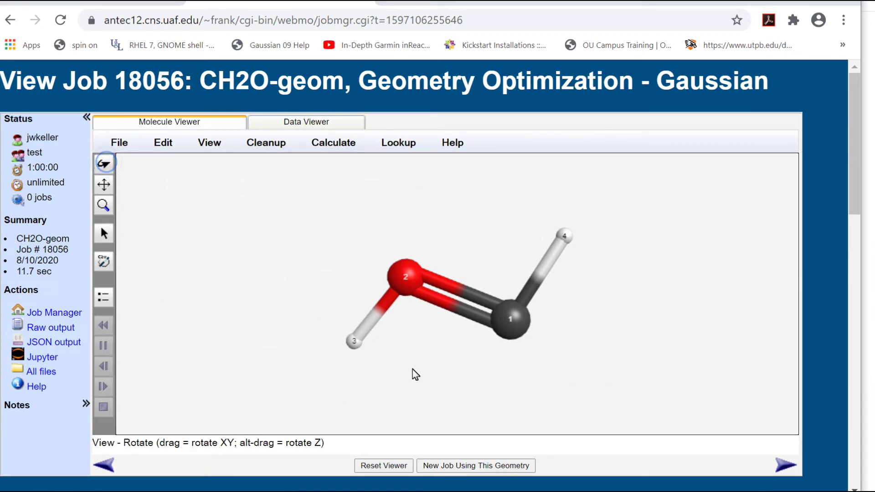
drag(449, 364, 433, 239)
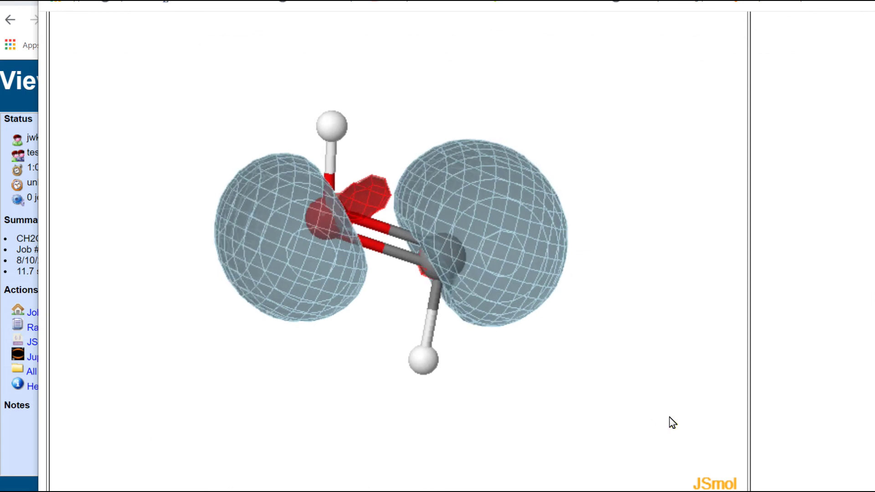
drag(637, 414, 375, 404)
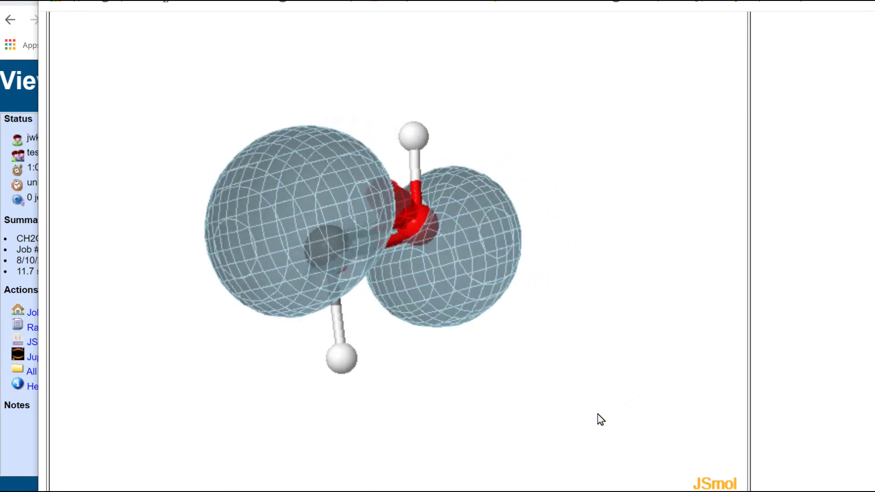
drag(600, 419, 442, 413)
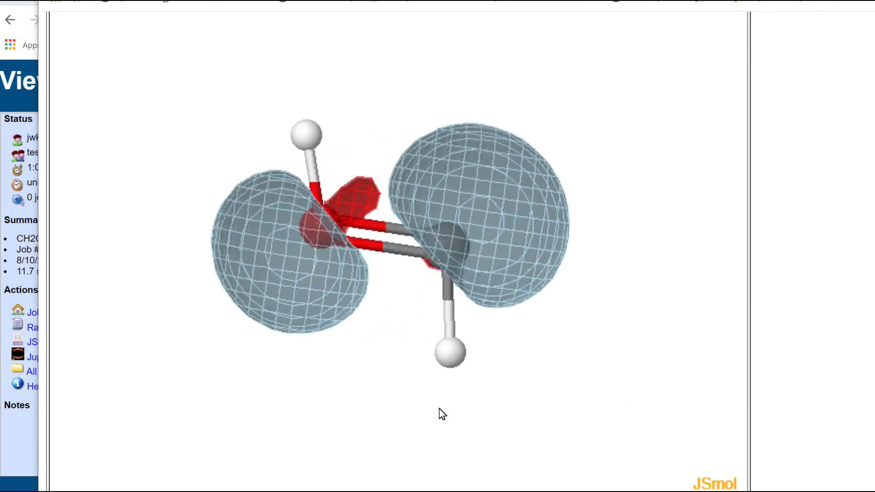